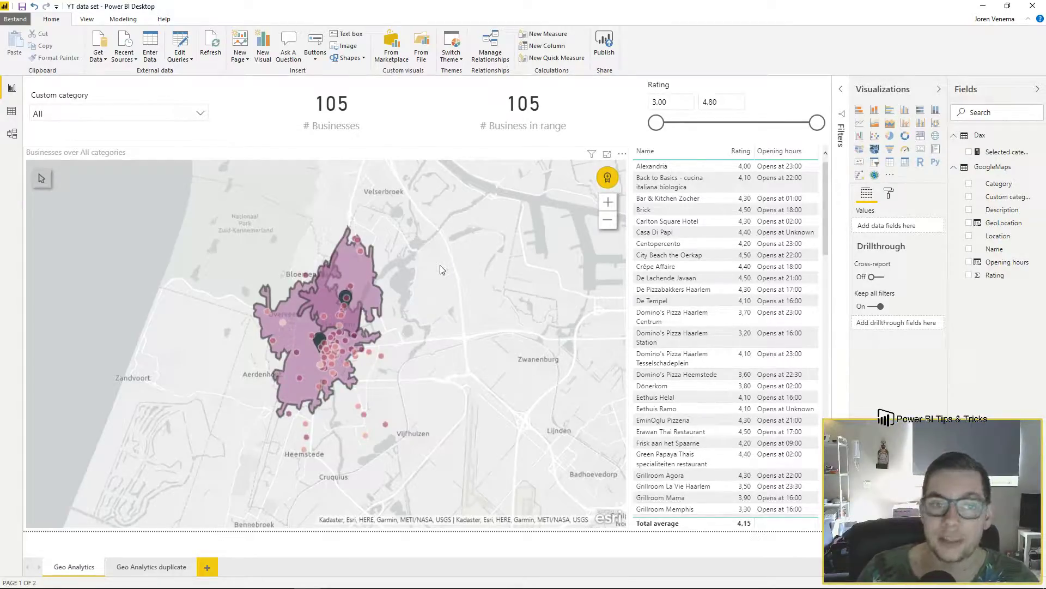
# Select the map and click the inner drive-time polygon, leaving 14 businesses with a 4,09 average rating.
pyautogui.press('Tab')
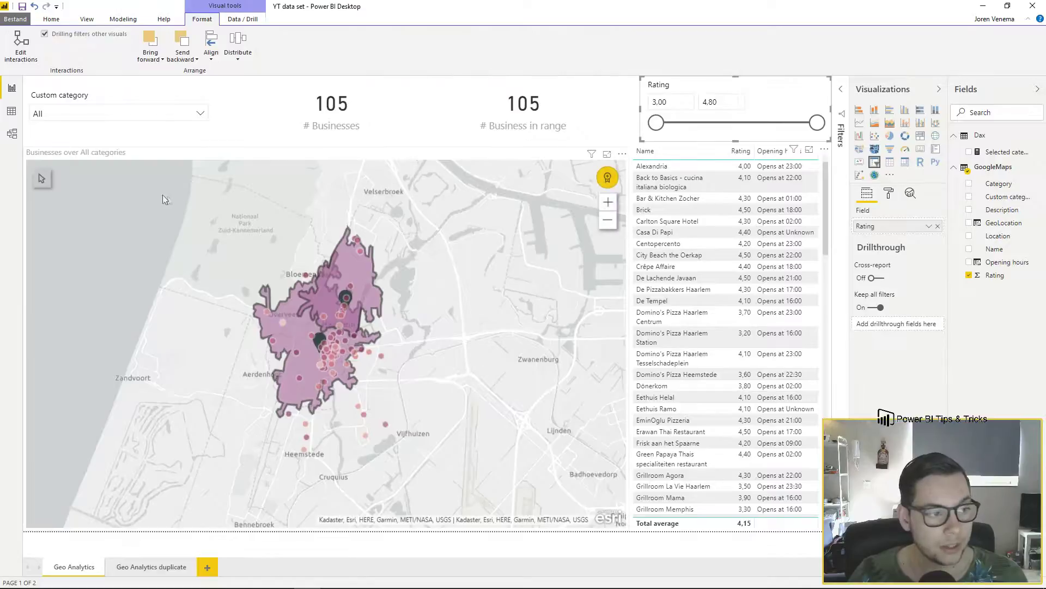
pyautogui.moveTo(40, 180)
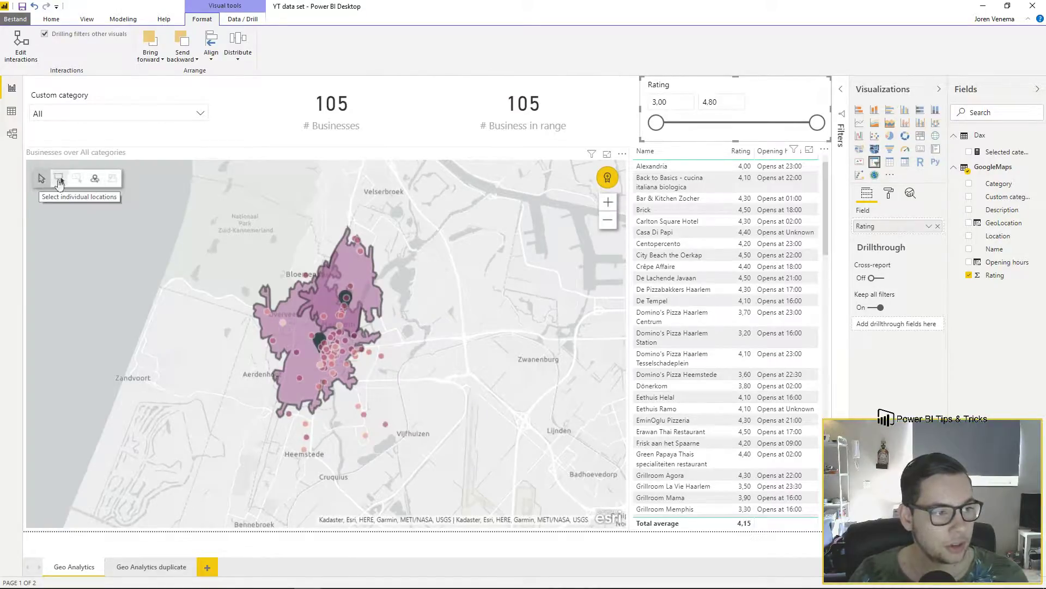
pyautogui.click(94, 180)
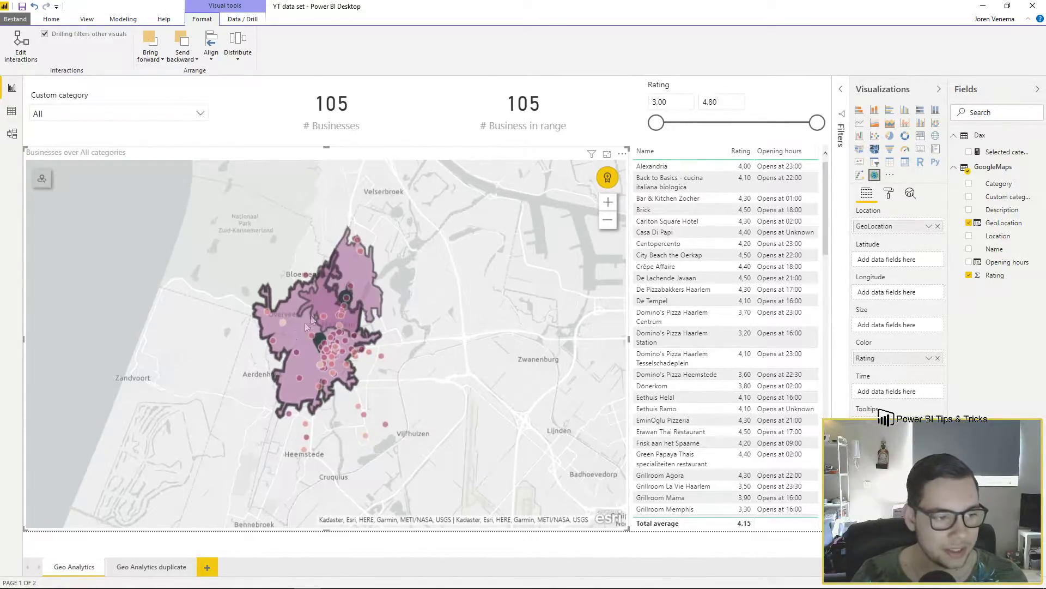
pyautogui.click(348, 273)
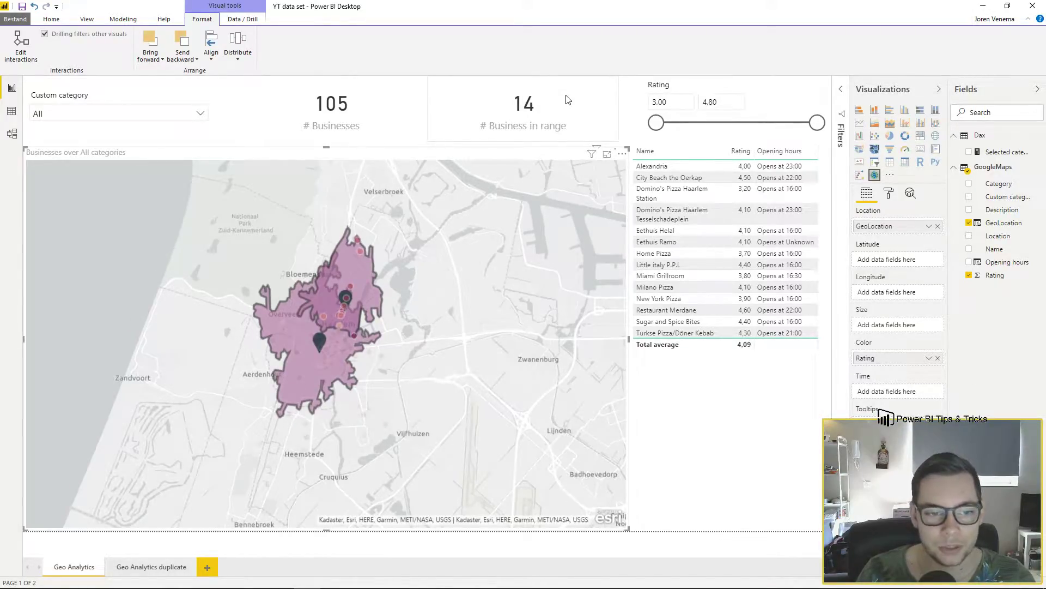
# Switch to the Geo Analytics duplicate page, which lists 105 businesses and has no map.
pyautogui.click(152, 568)
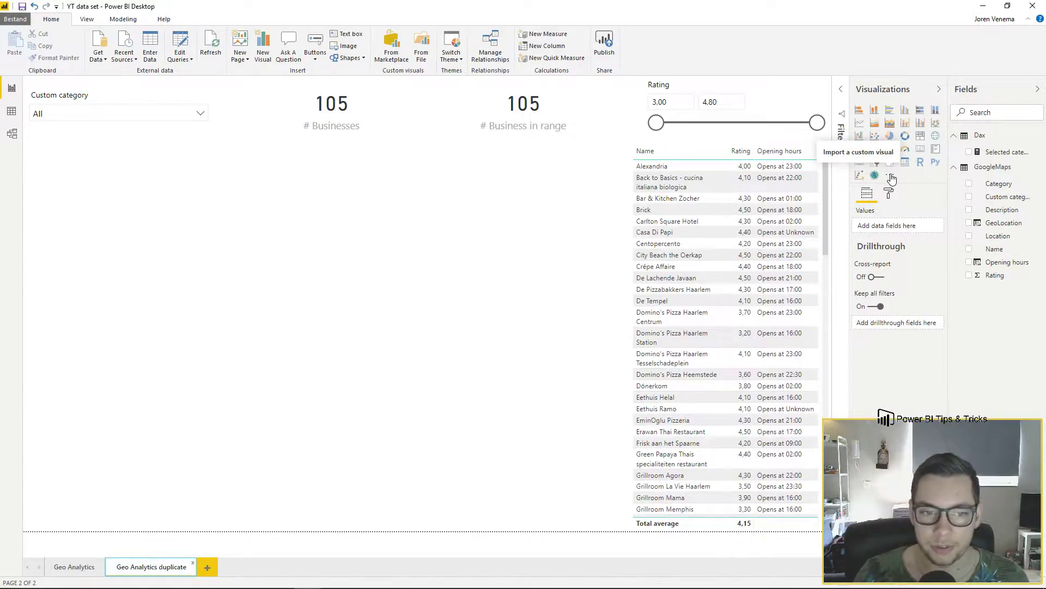
pyautogui.click(891, 176)
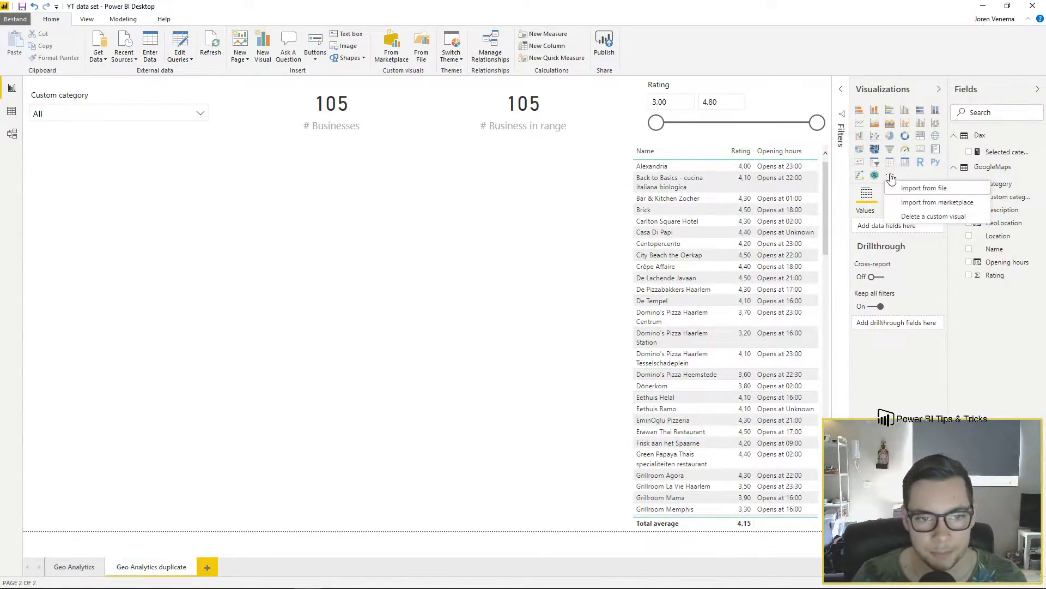
pyautogui.click(939, 202)
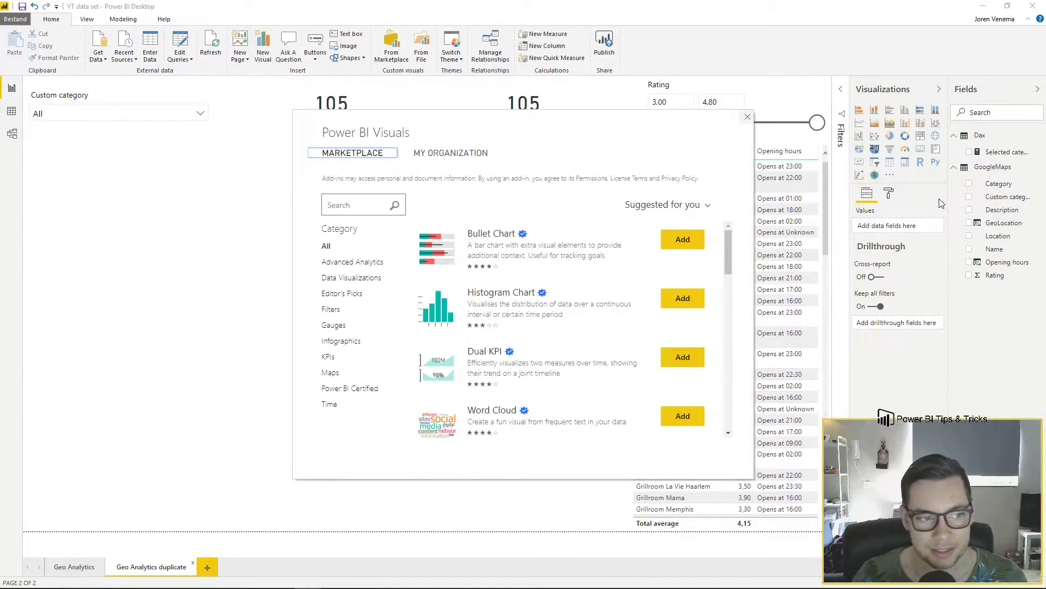
pyautogui.click(330, 372)
pyautogui.scroll(-1, 726, 264)
pyautogui.scroll(-5, 726, 264)
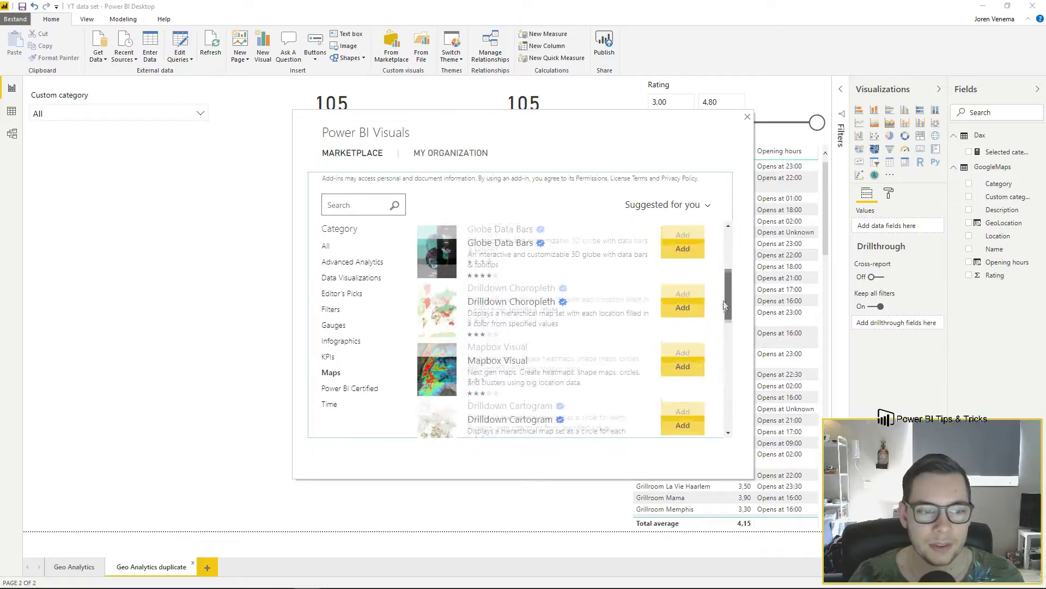
pyautogui.scroll(6, 712, 367)
pyautogui.click(343, 206)
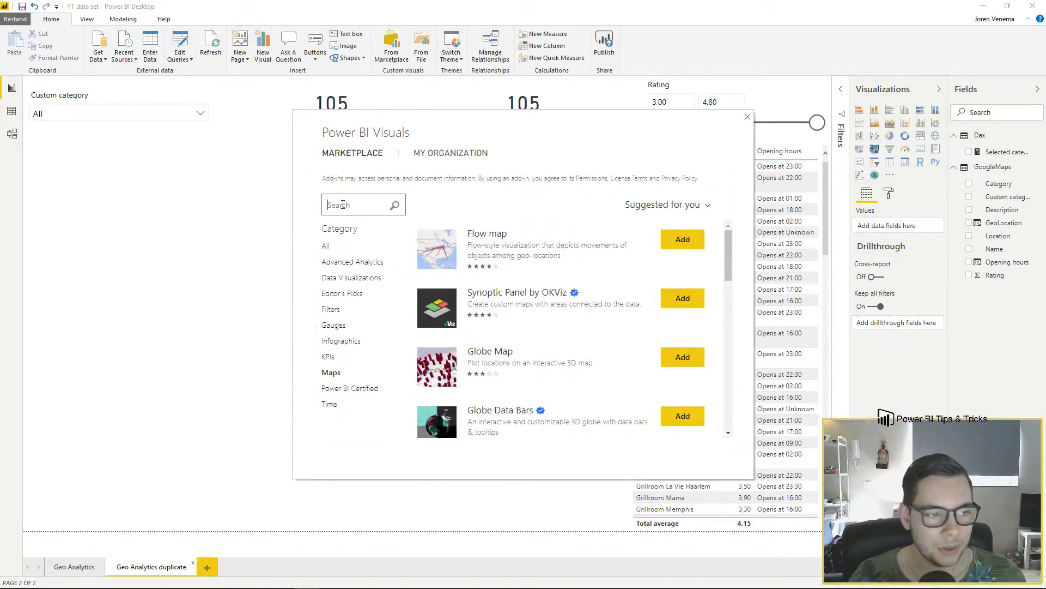
pyautogui.write('arc')
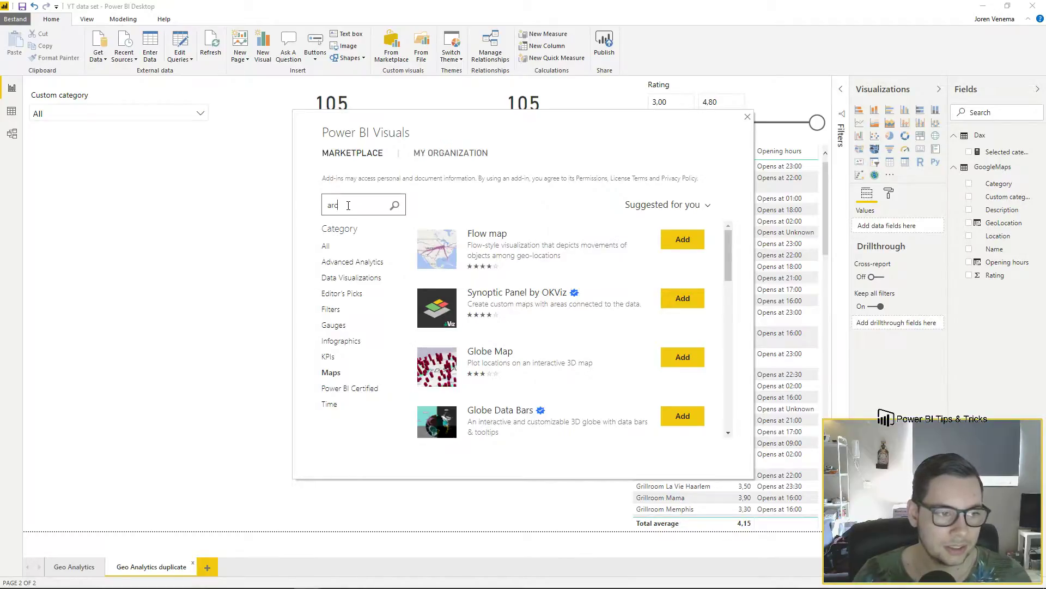
pyautogui.press('Return')
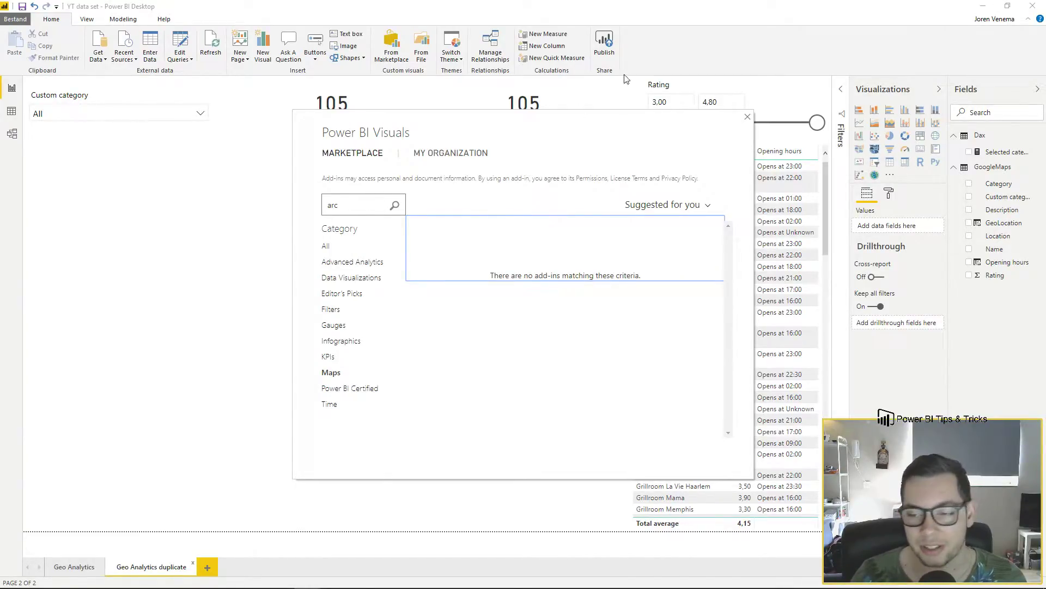
pyautogui.click(747, 117)
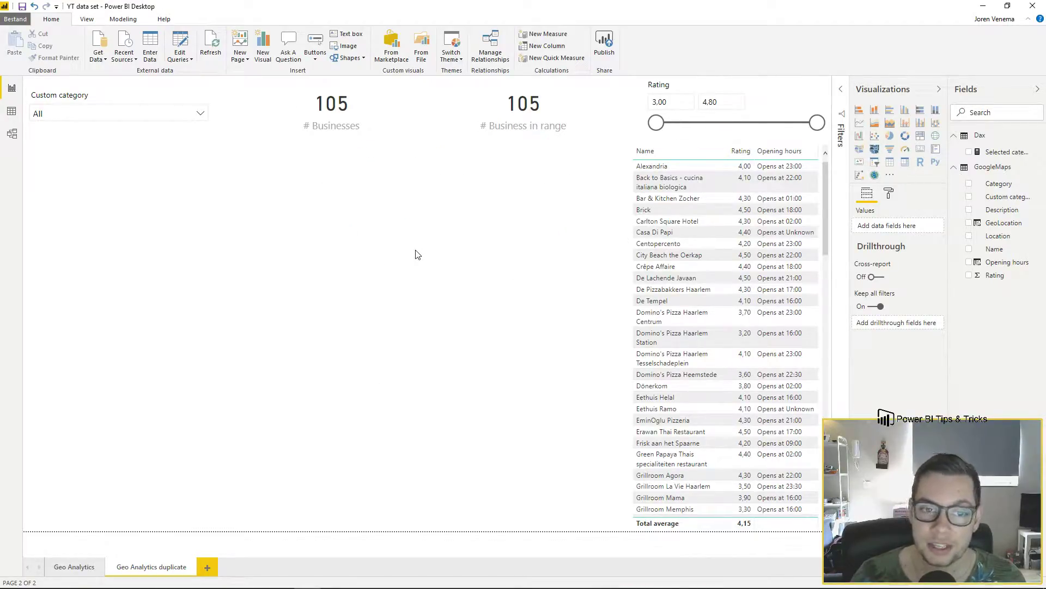
# Add a widened ArcGIS map plotting every Haarlem business by GeoLocation, and inspect that column in Data view.
pyautogui.click(874, 175)
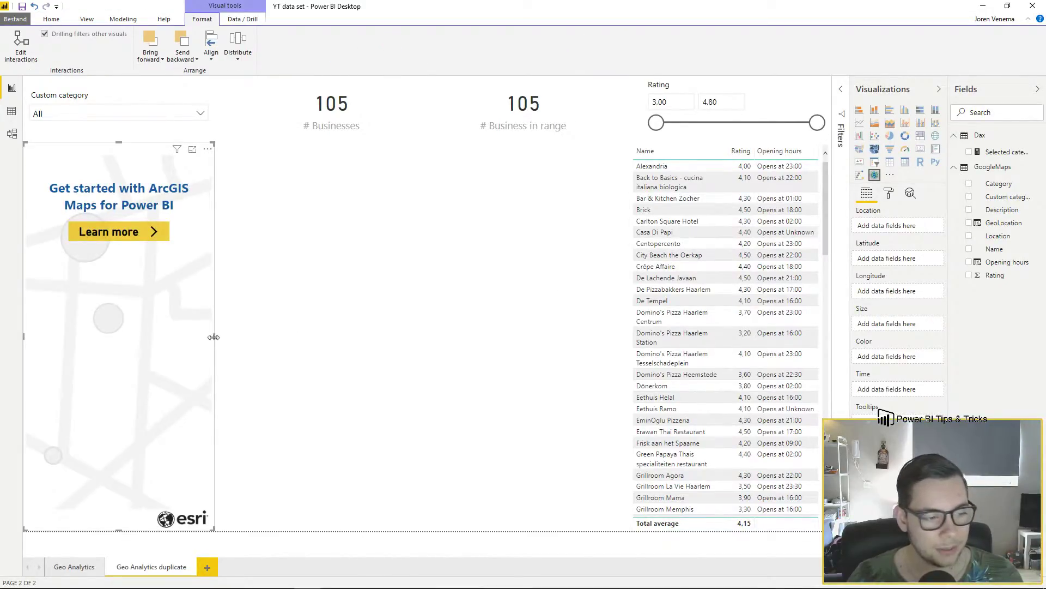
pyautogui.moveTo(213, 337); pyautogui.dragTo(634, 343)
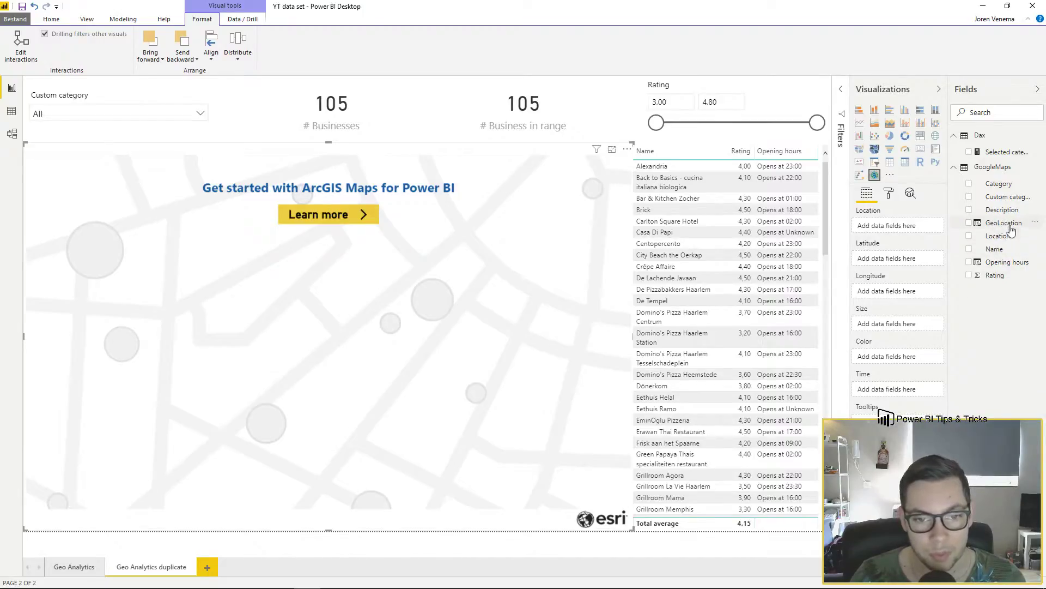
pyautogui.moveTo(1004, 223); pyautogui.dragTo(894, 225)
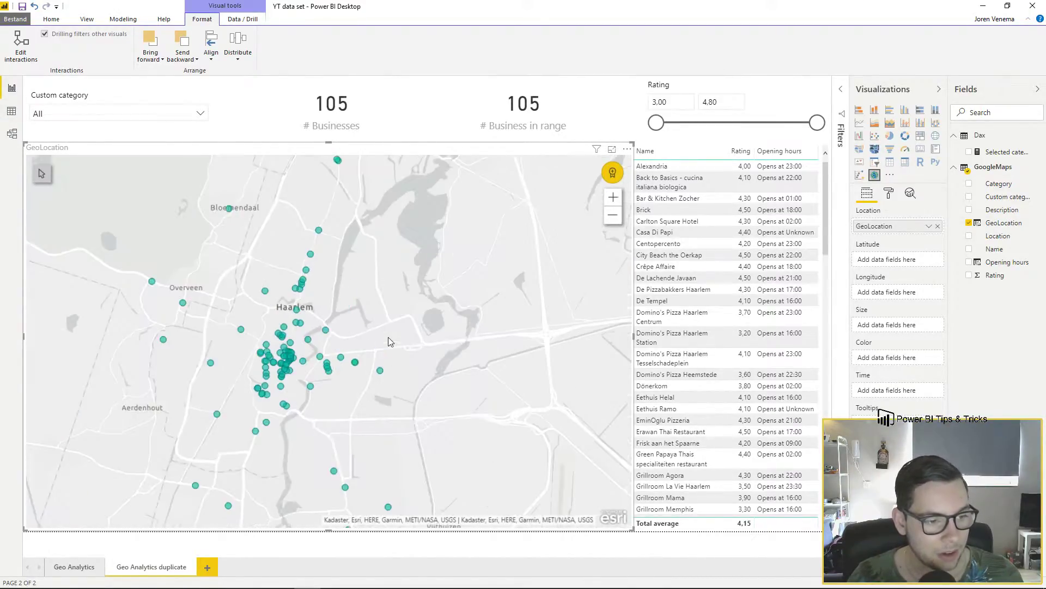
pyautogui.click(12, 112)
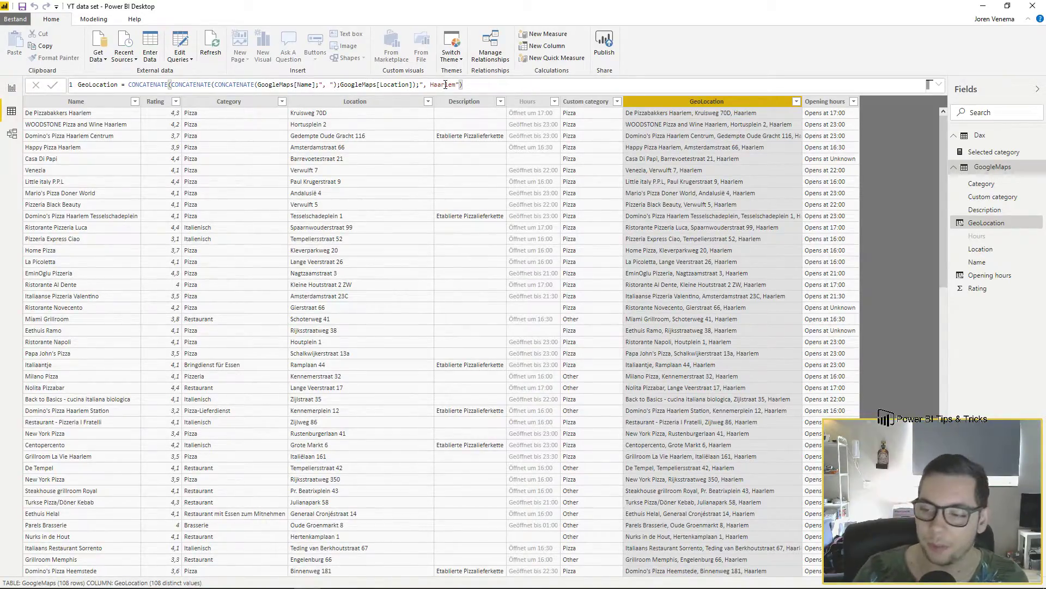
# Return to the report page and colour the ArcGIS map's business points by Rating.
pyautogui.click(12, 89)
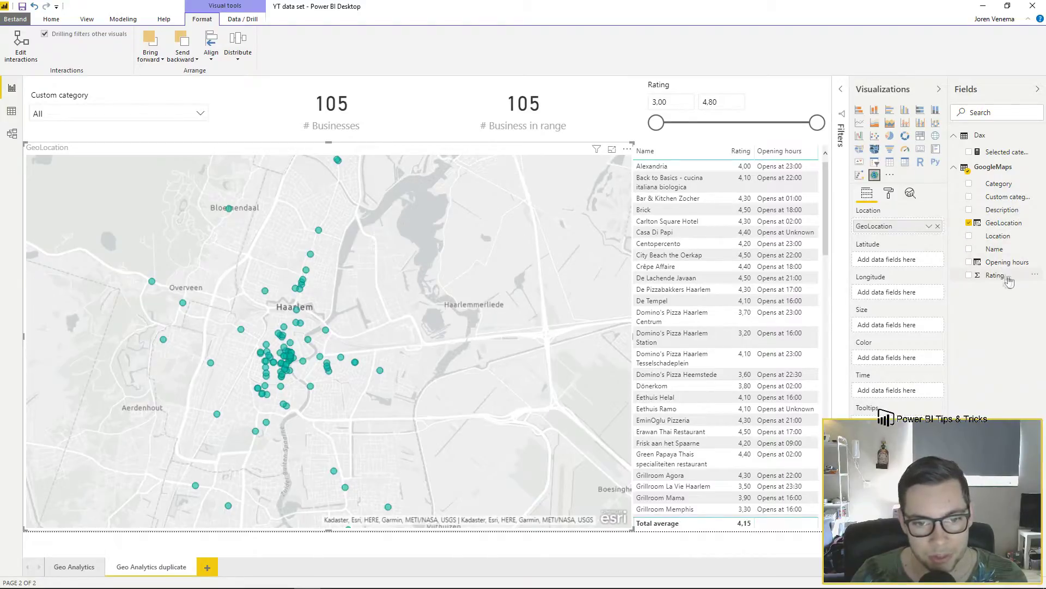
pyautogui.moveTo(1004, 276); pyautogui.dragTo(927, 357)
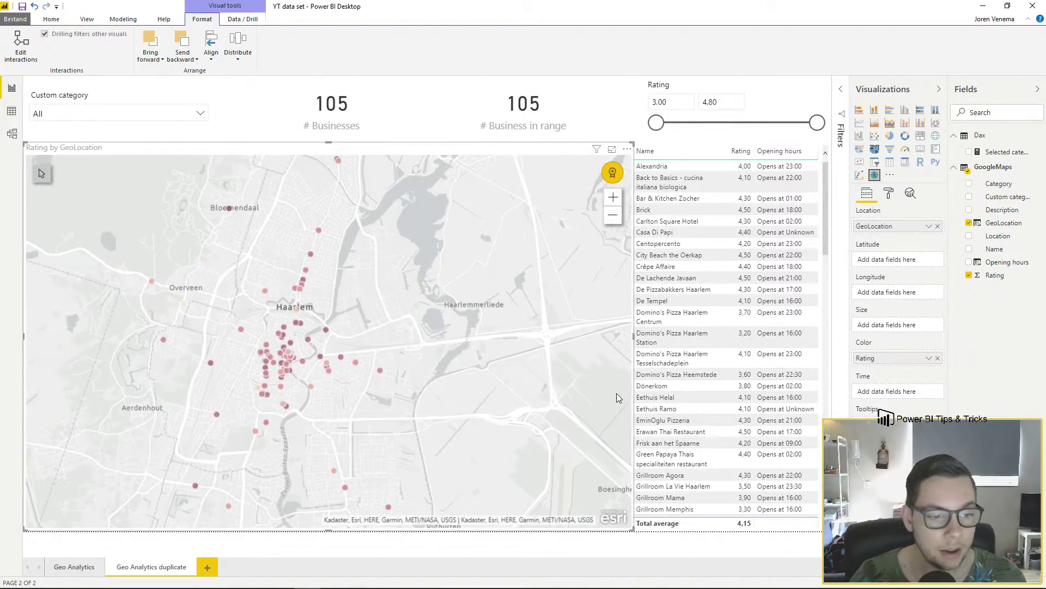
pyautogui.click(628, 148)
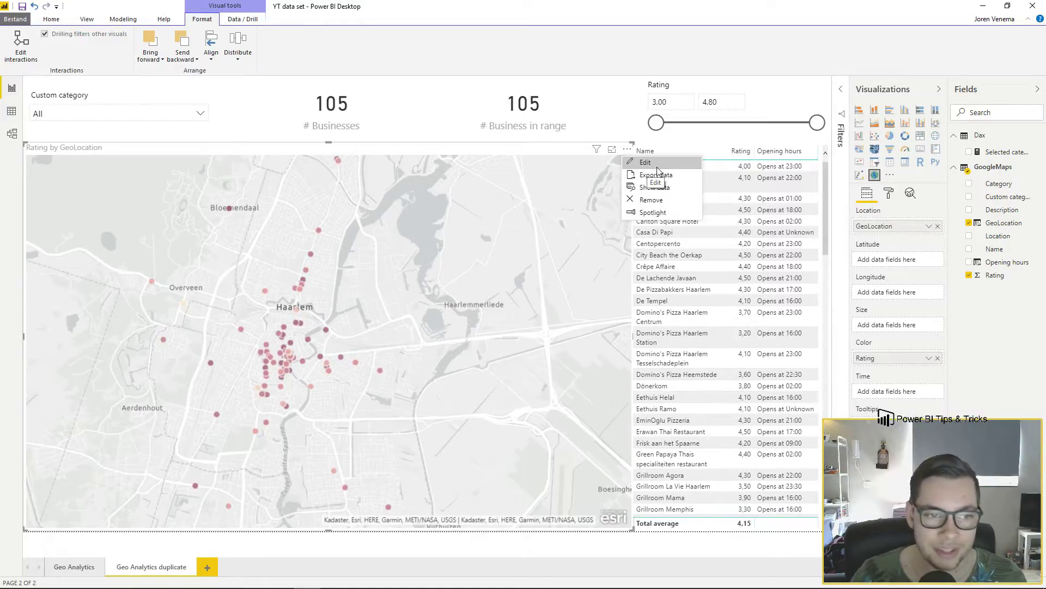
# Open the ArcGIS map in edit mode, view Symbol style, and bring up the Pins location search.
pyautogui.click(889, 193)
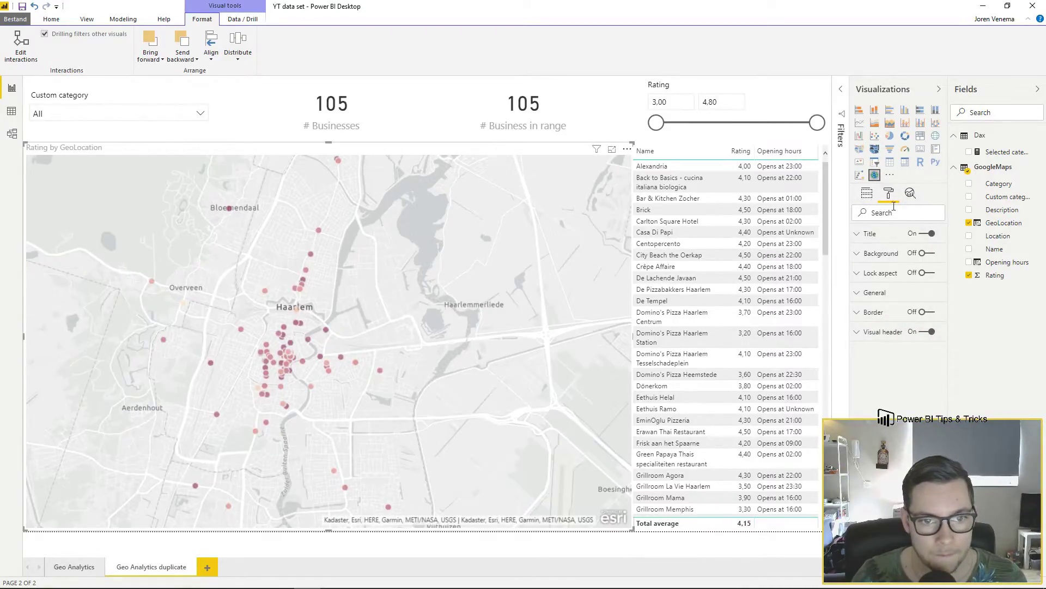
pyautogui.click(867, 193)
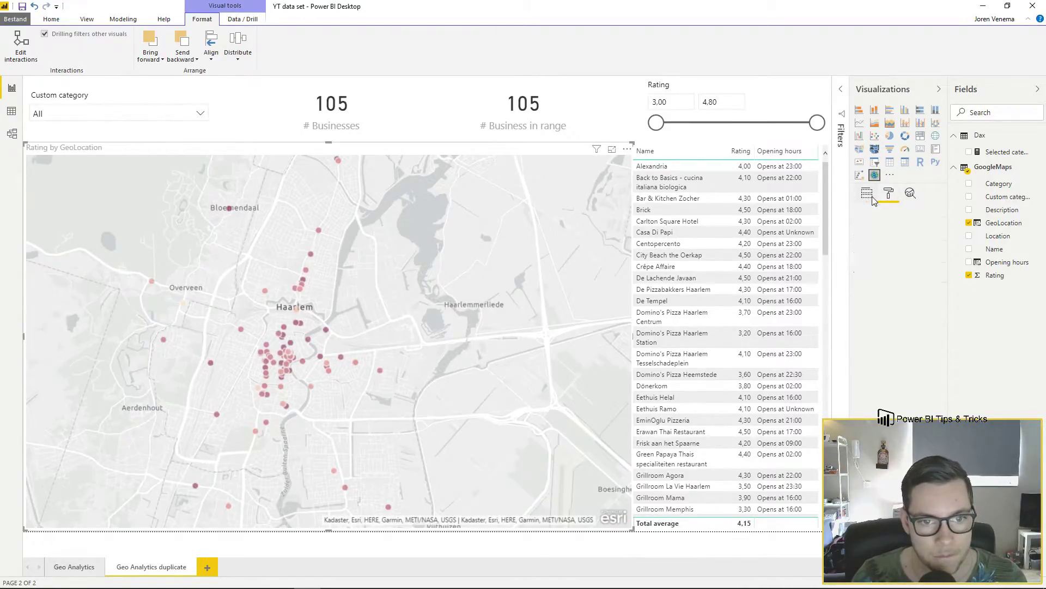
pyautogui.click(628, 151)
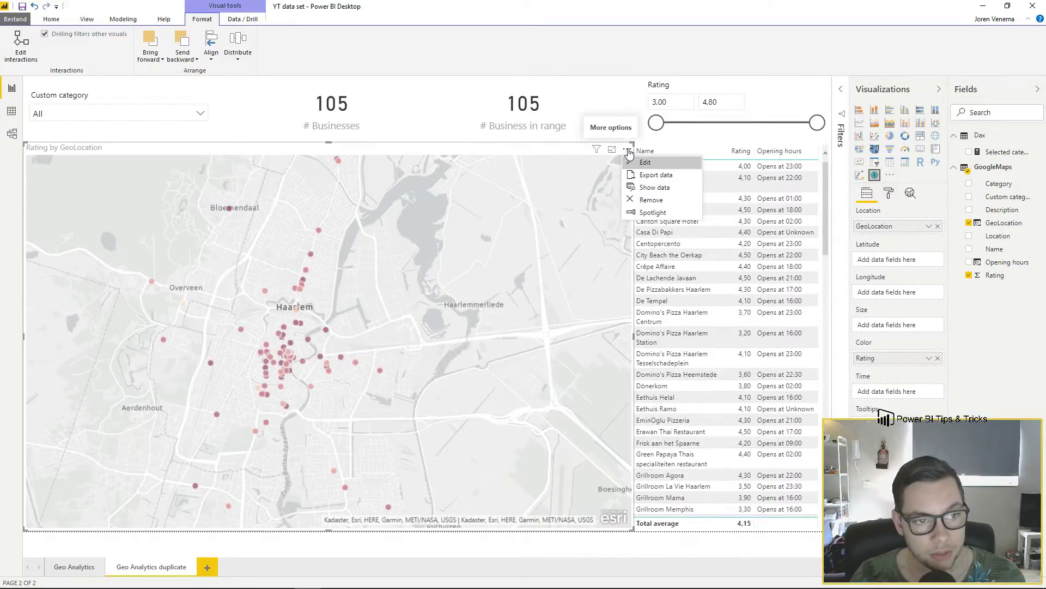
pyautogui.click(653, 162)
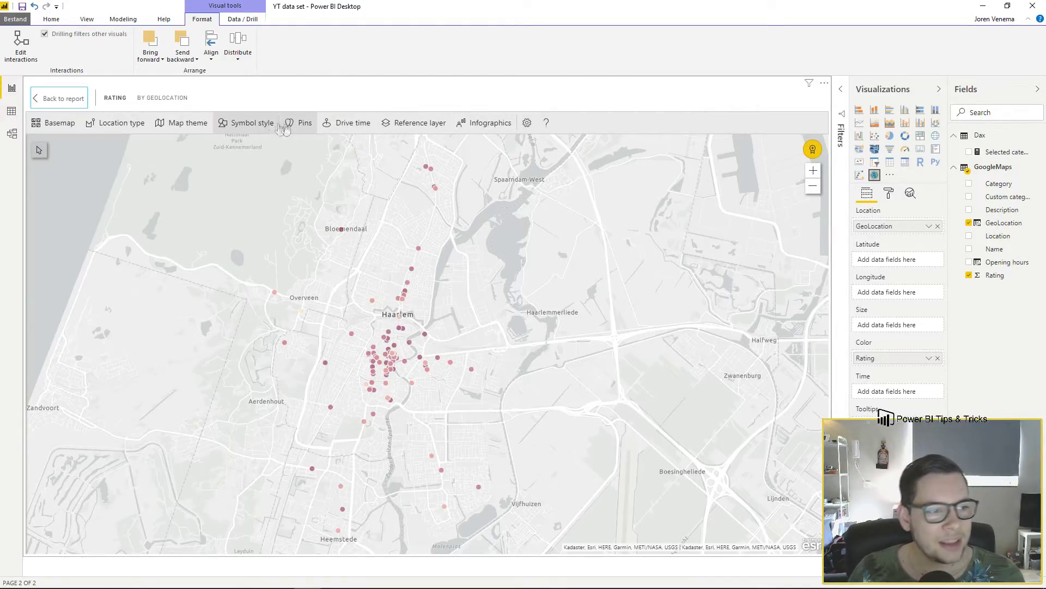
pyautogui.click(252, 133)
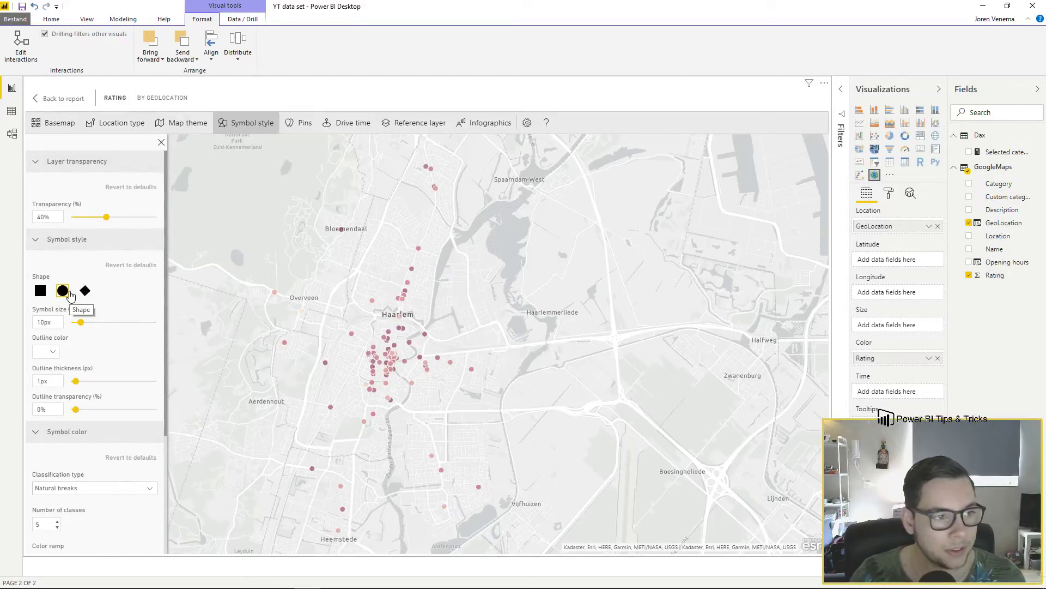
pyautogui.click(301, 124)
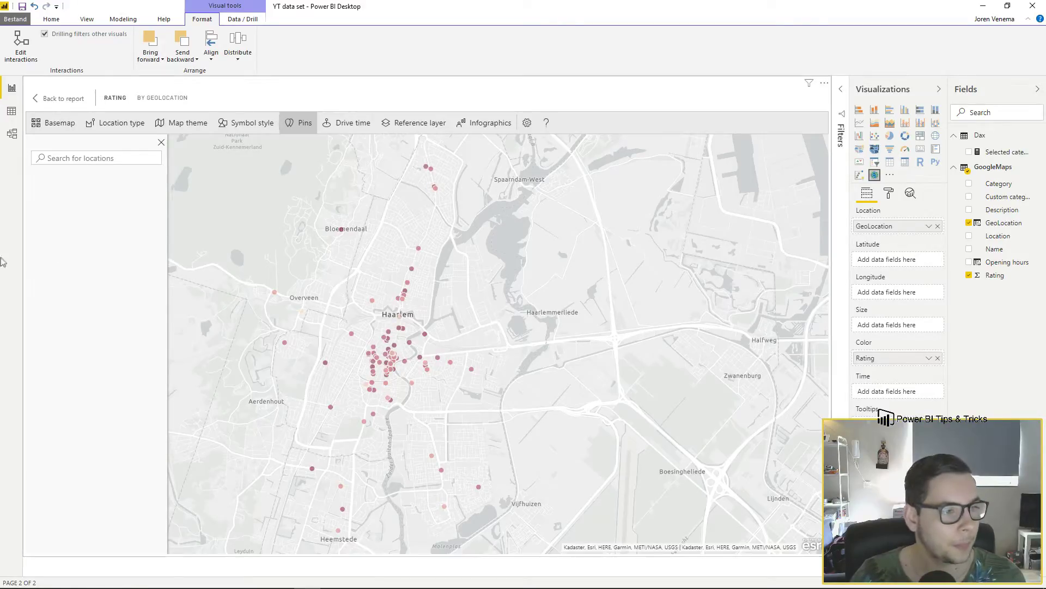
# Search 'julianapark' and pin the Haarlem Julianapark result on the map.
pyautogui.click(98, 158)
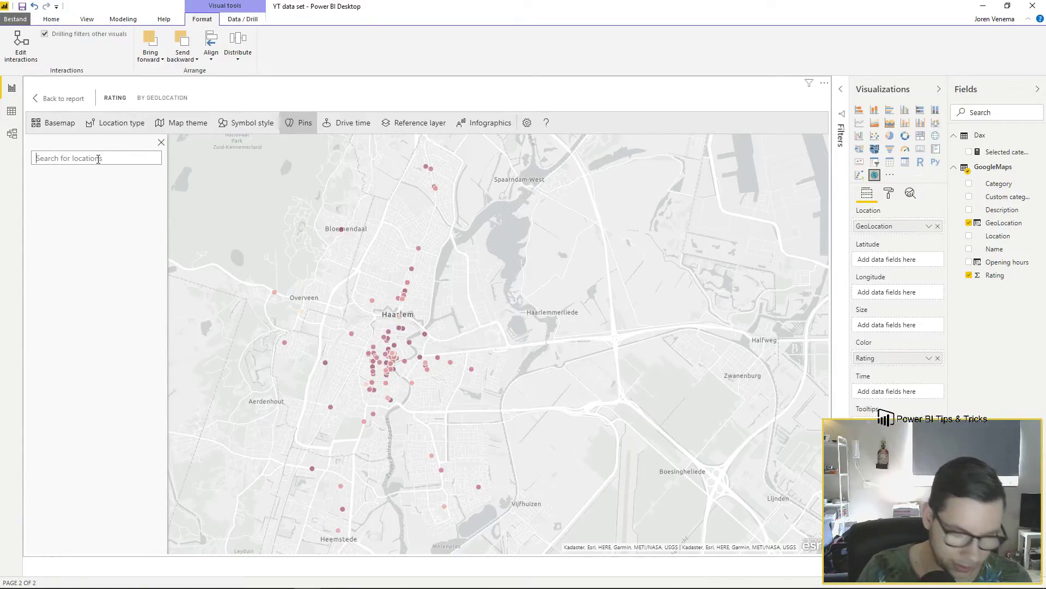
pyautogui.write('julianapa')
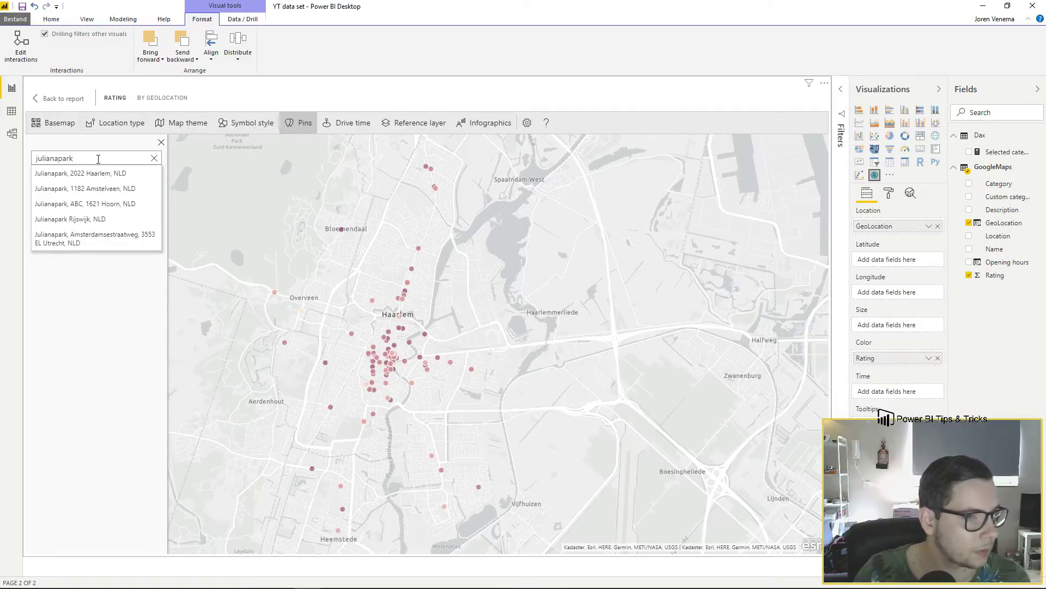
pyautogui.write('rk')
pyautogui.click(99, 174)
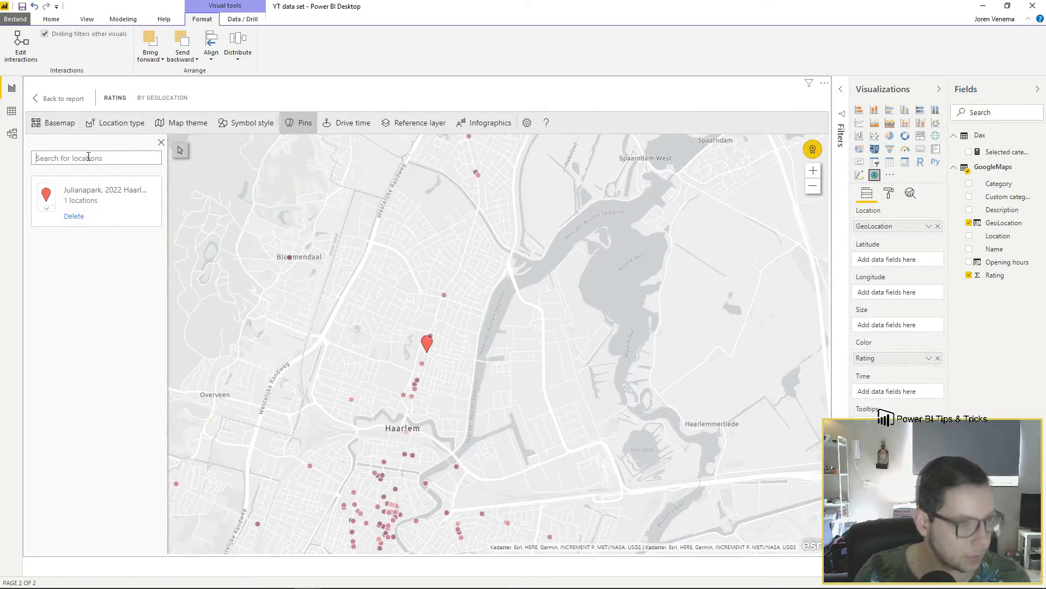
# Search 'patronaat' and pin the Patronaat result on Zijlsingel 2.
pyautogui.write('patronaart')
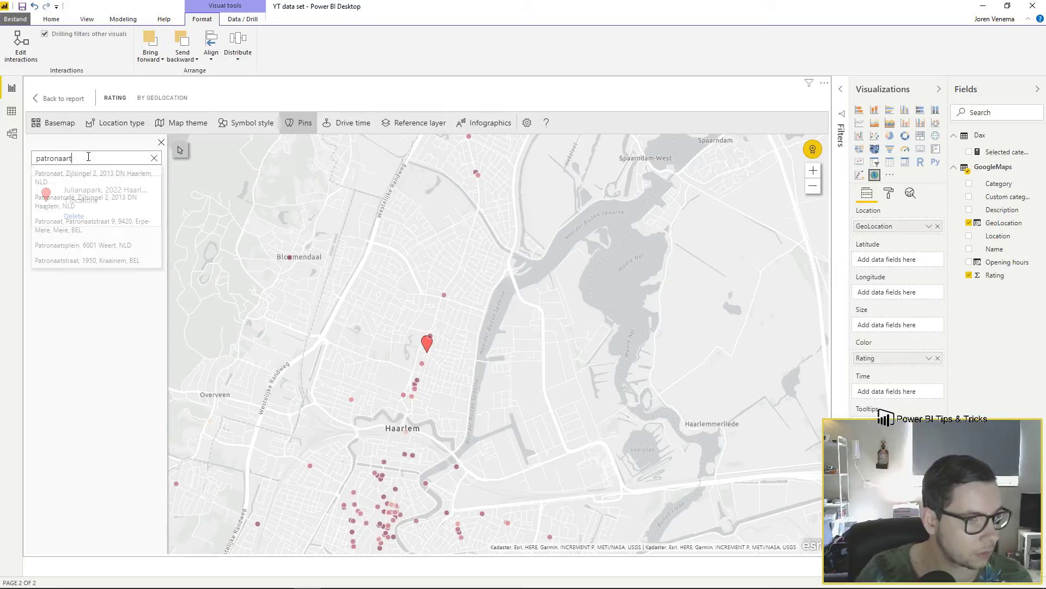
pyautogui.press('BackSpace')
pyautogui.press('BackSpace')
pyautogui.write('t')
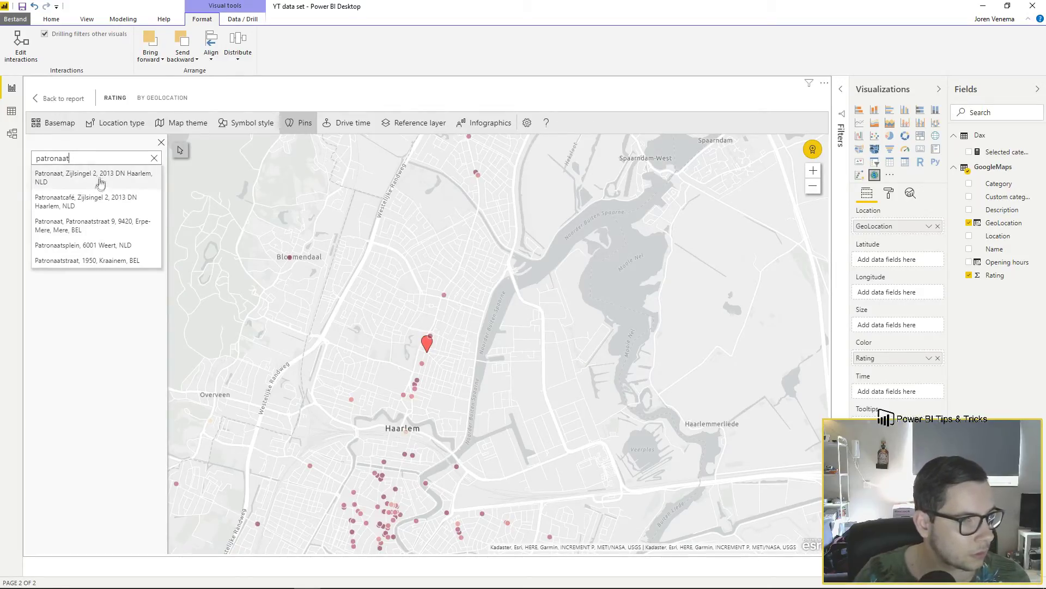
pyautogui.click(99, 178)
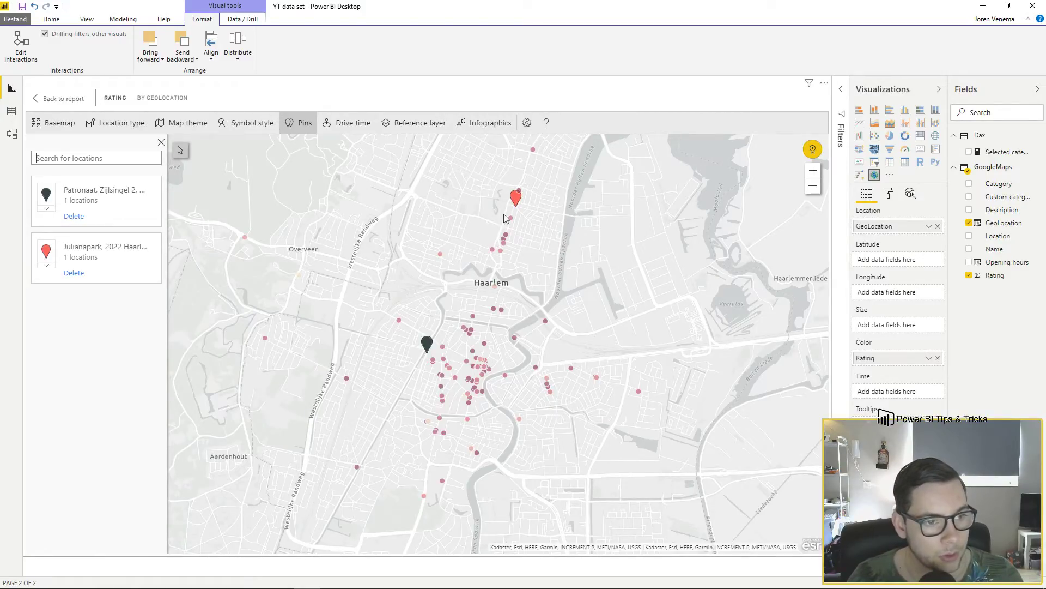
pyautogui.click(350, 126)
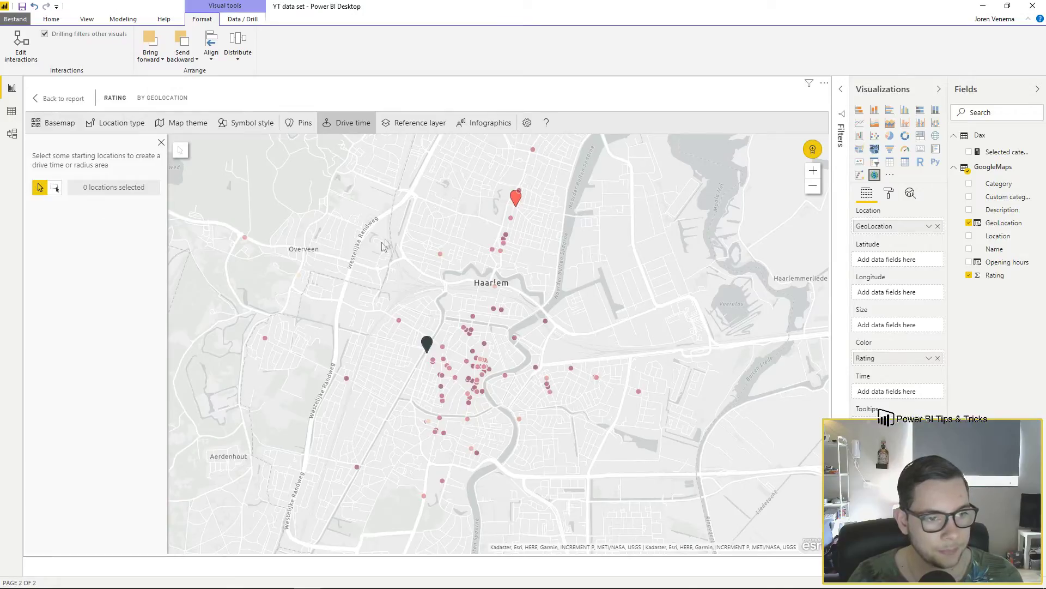
# Create 5-minute drive-time areas from both pins, reverting the search area from Radius back to Drive time.
pyautogui.click(516, 202)
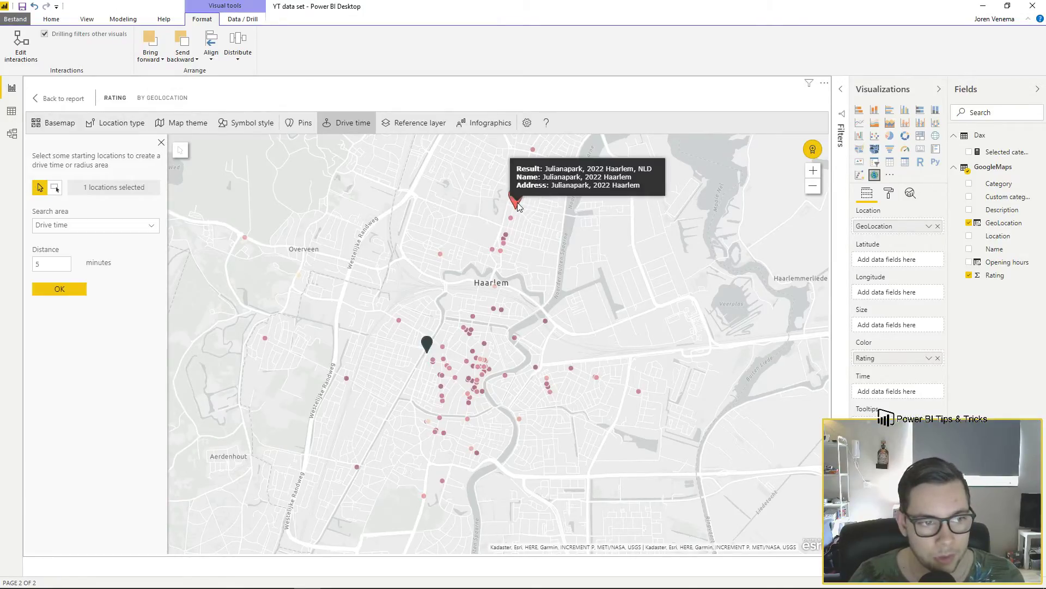
pyautogui.click(427, 345)
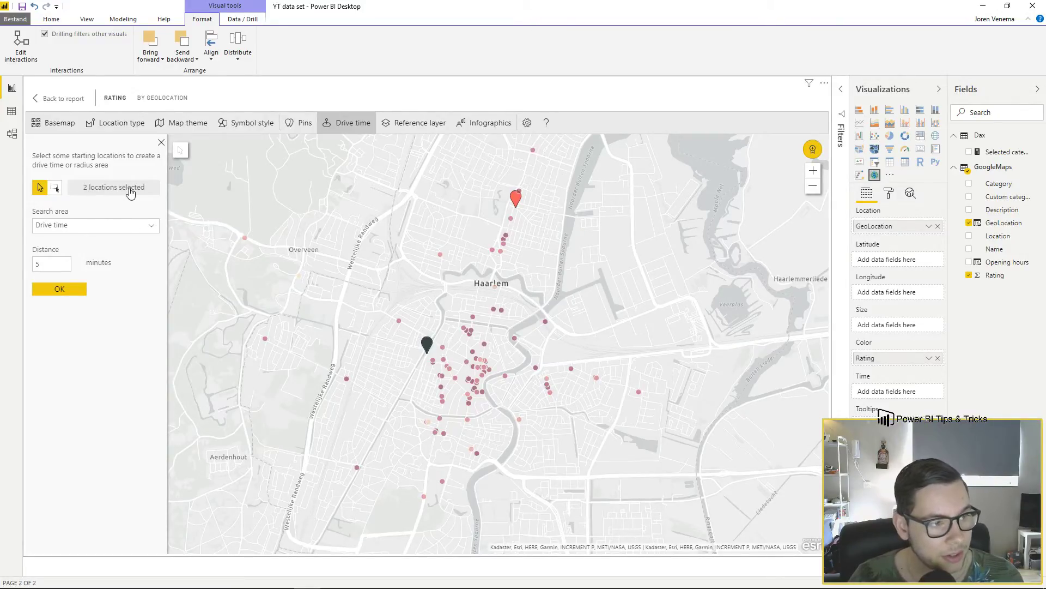
pyautogui.click(119, 225)
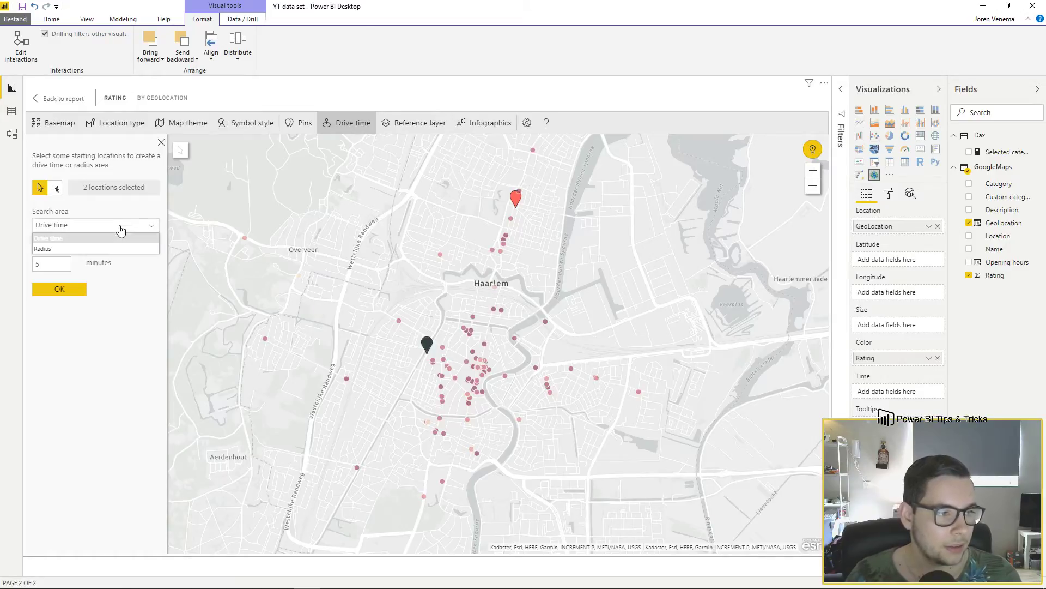
pyautogui.click(95, 249)
pyautogui.click(130, 263)
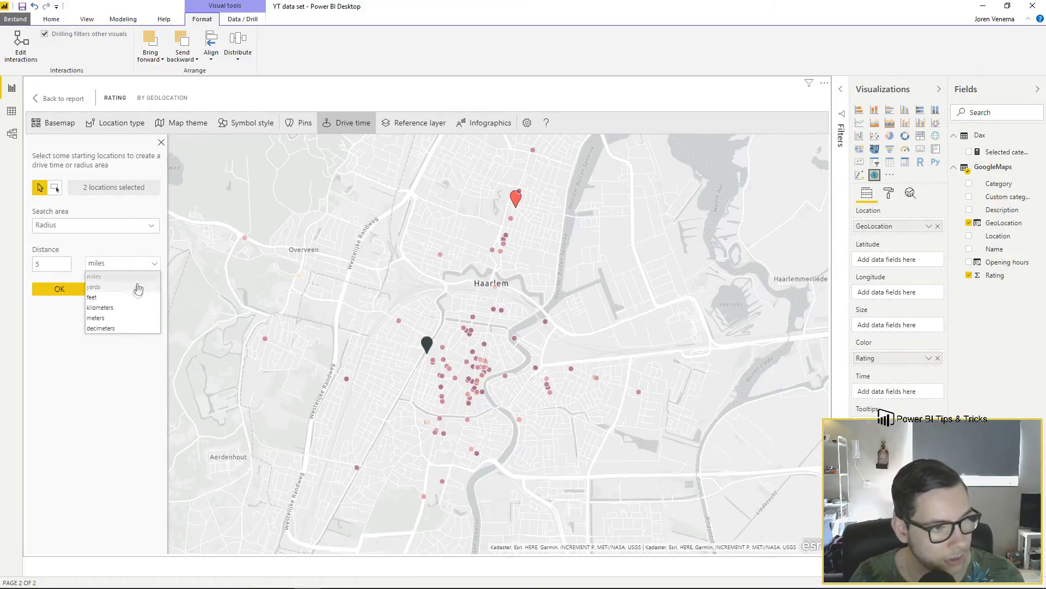
pyautogui.click(116, 263)
pyautogui.click(98, 229)
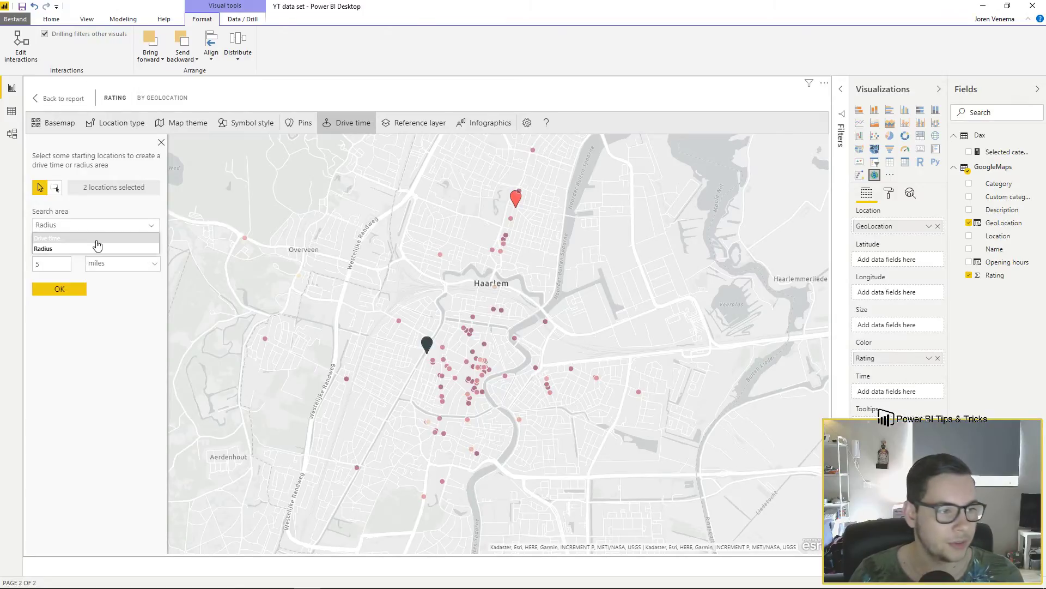
pyautogui.click(98, 239)
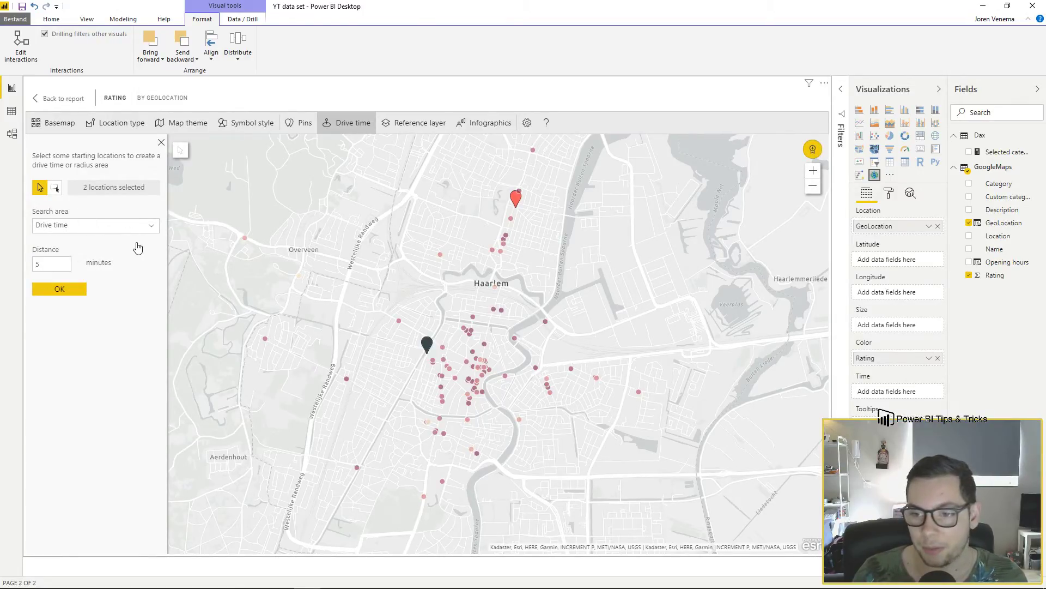
pyautogui.click(64, 288)
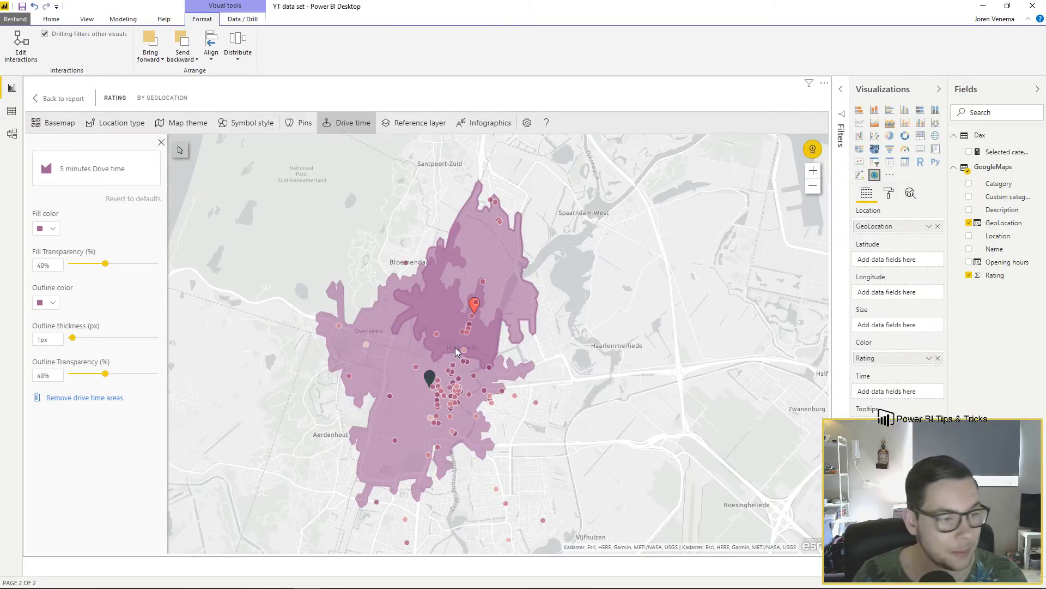
# Give the drive-time areas a teal fill and 3px black outlines, then go back to the report.
pyautogui.click(53, 230)
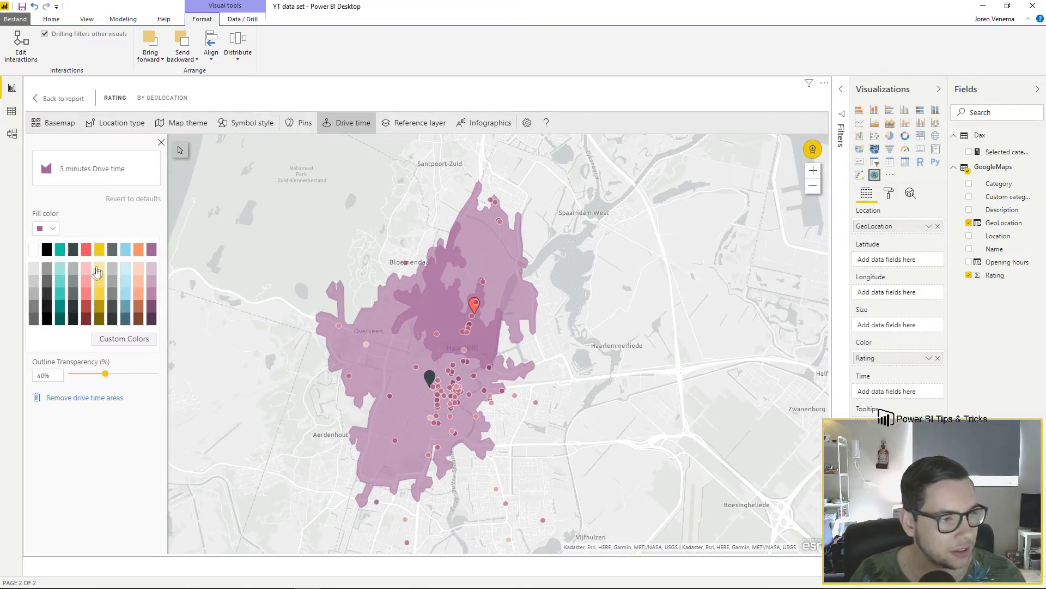
pyautogui.click(61, 310)
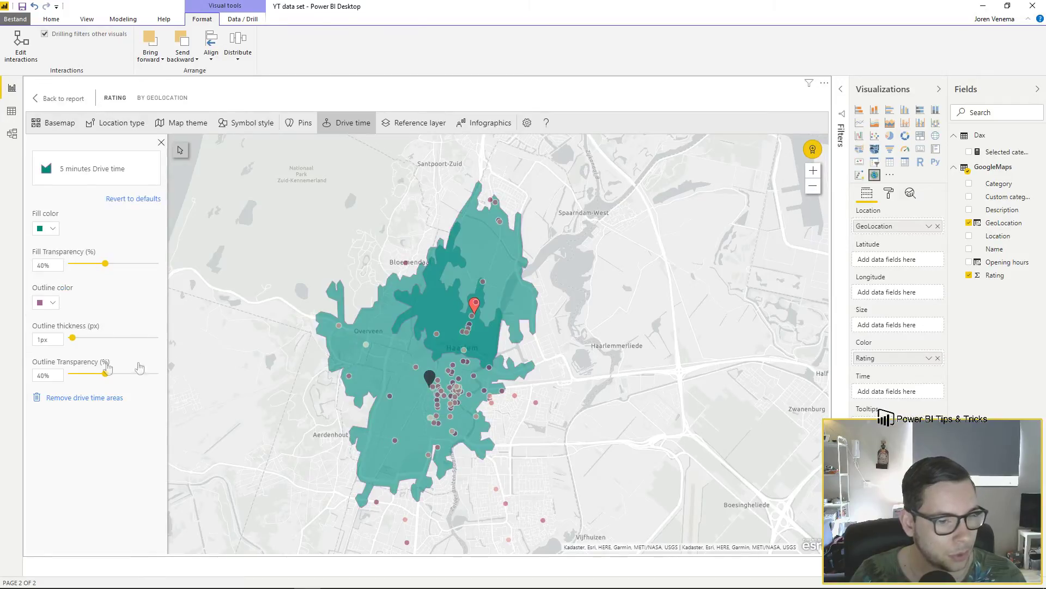
pyautogui.click(53, 307)
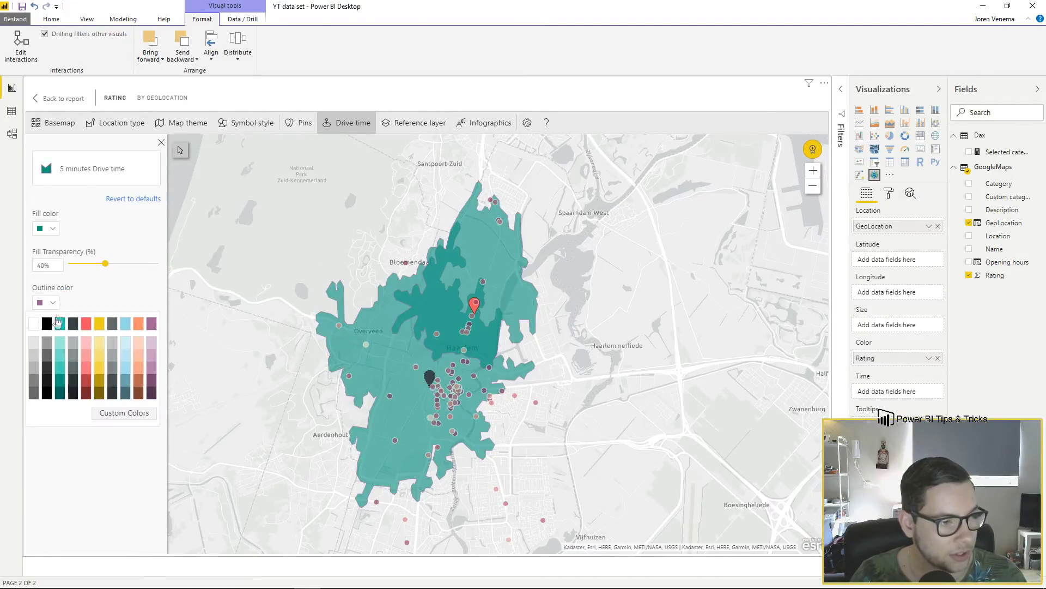
pyautogui.click(46, 322)
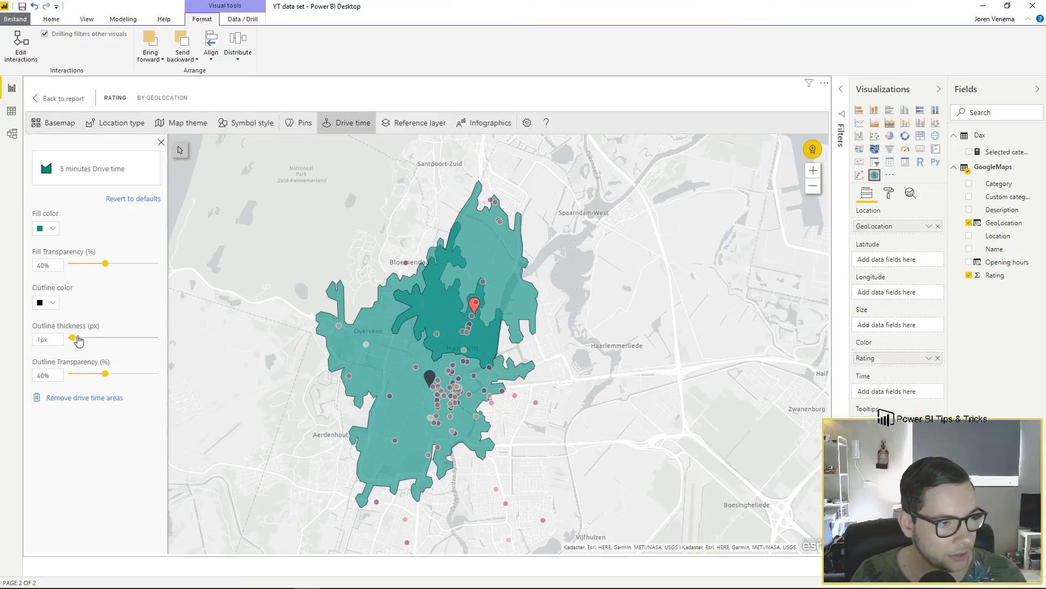
pyautogui.moveTo(74, 338); pyautogui.dragTo(105, 338)
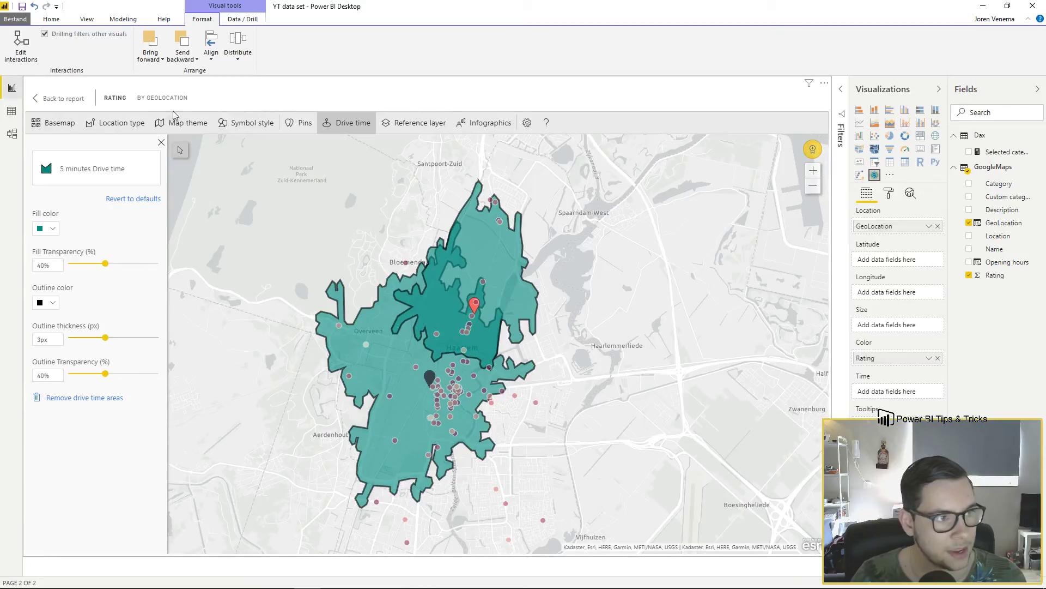
pyautogui.click(64, 99)
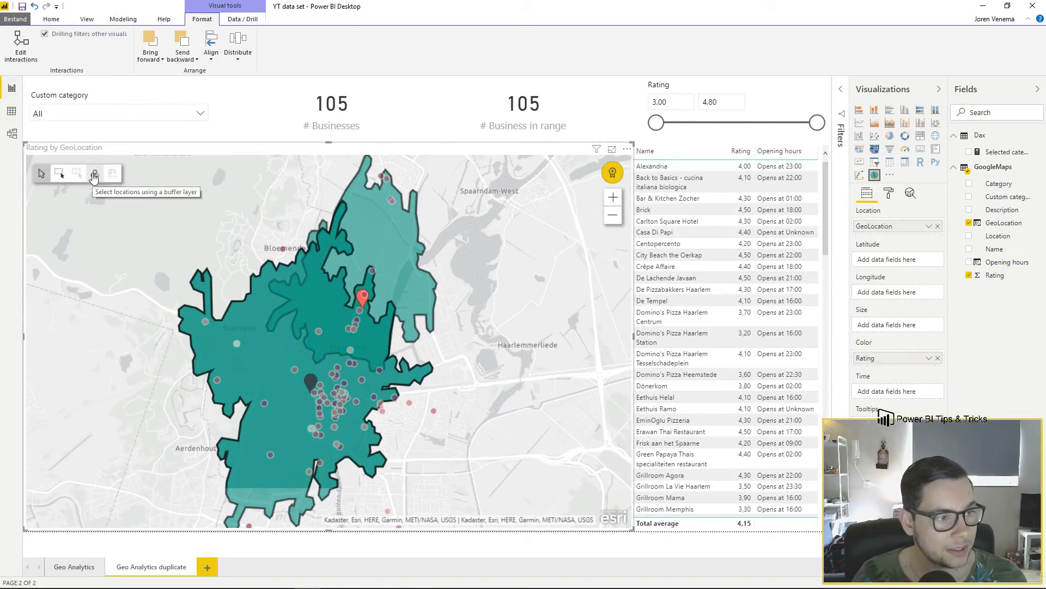
# Select businesses with the drive-time buffer layer, bringing the in-range count to 88 of 105 businesses.
pyautogui.click(94, 175)
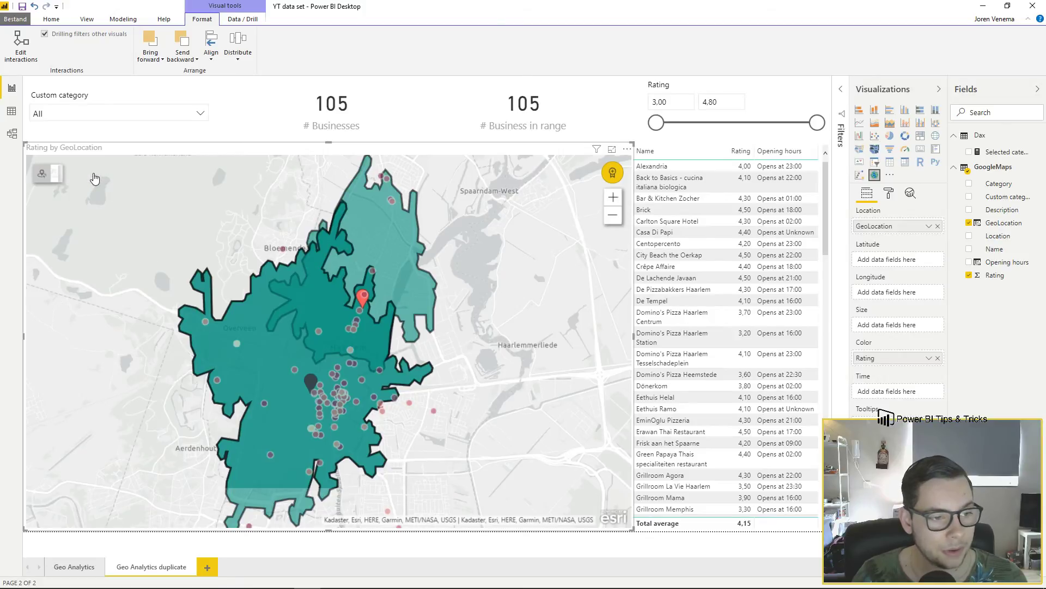
pyautogui.click(385, 240)
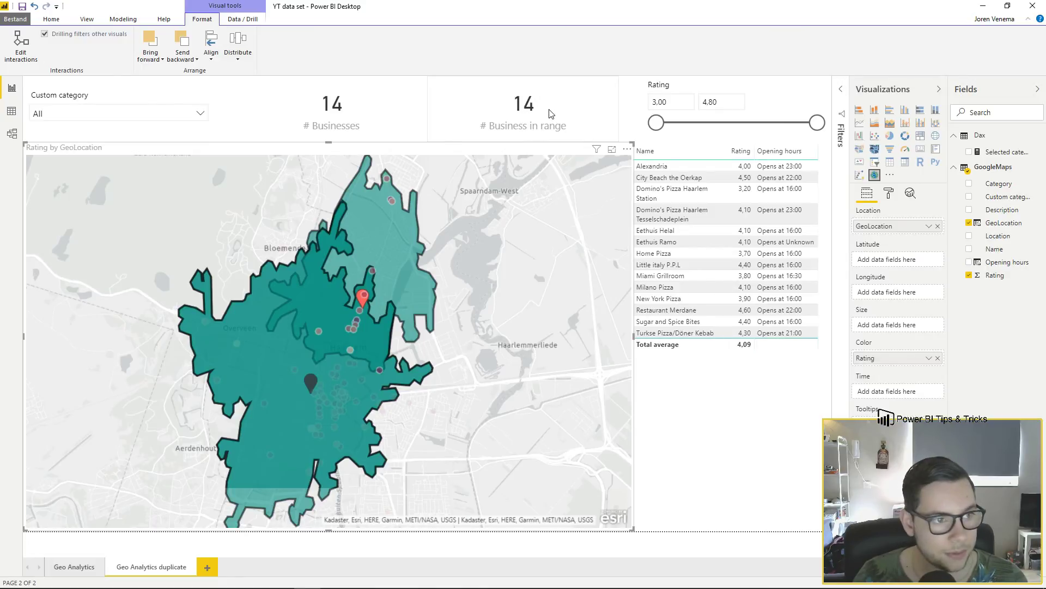
pyautogui.click(550, 123)
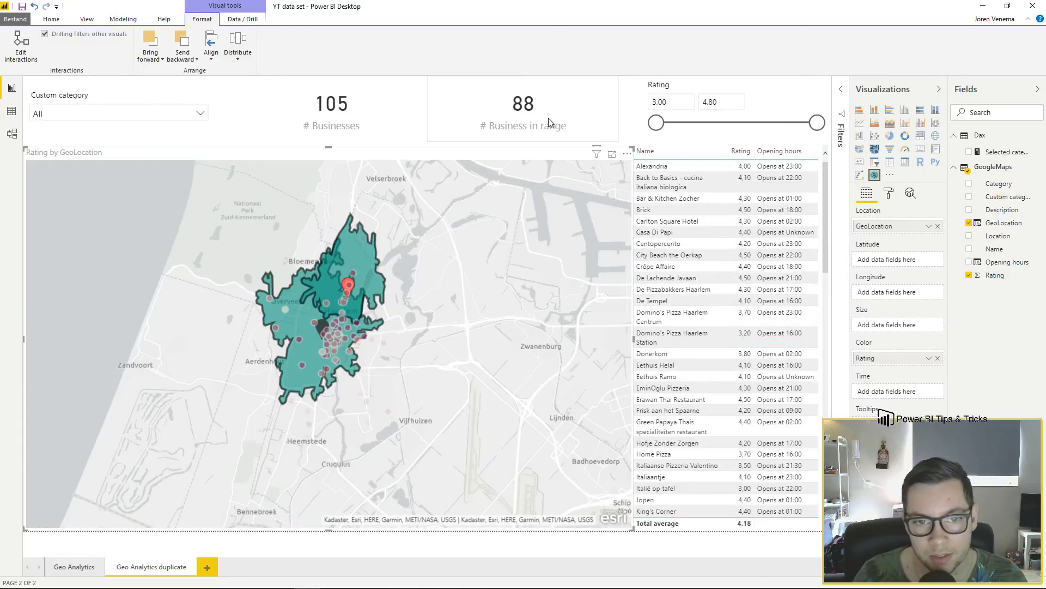